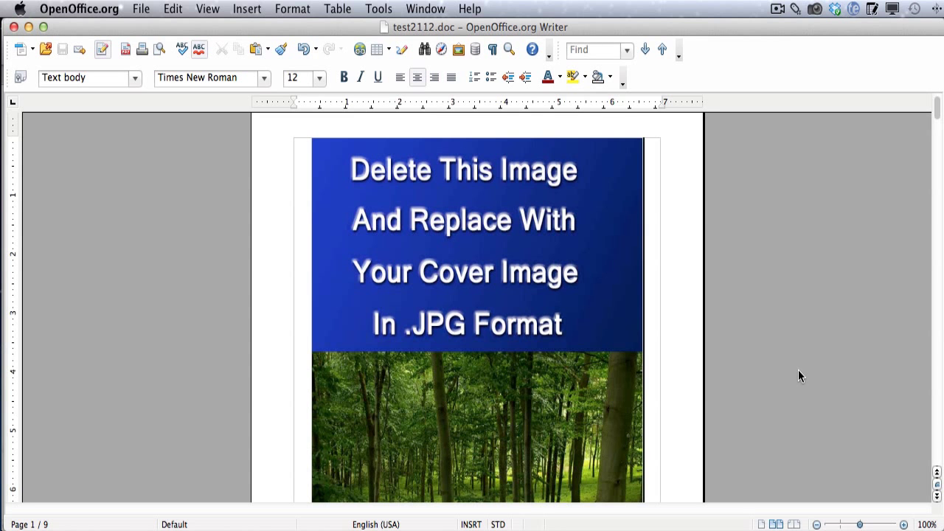
Scroll from the cover past Title Page, Copyright, Contents and Dedication to the Chapter 1 photo on page 6
scroll(798, 376, "down", 1)
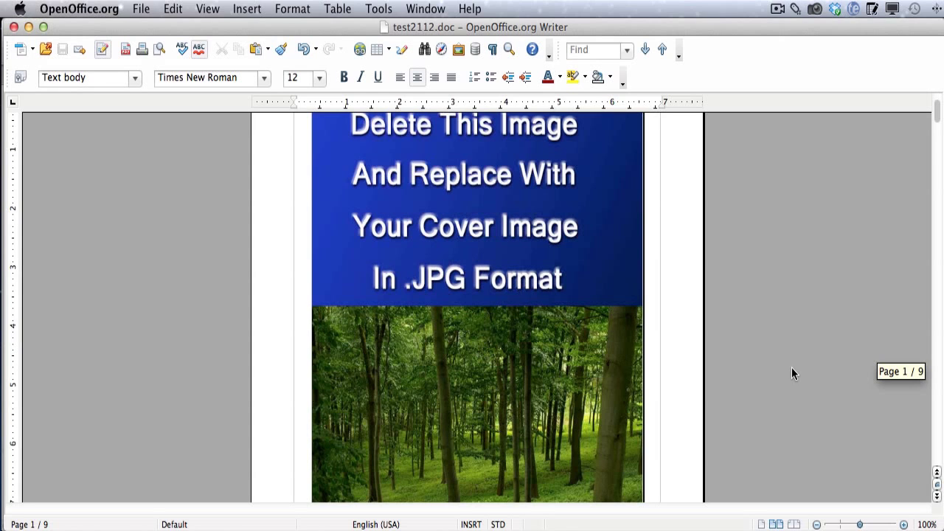
scroll(823, 371, "down", 3)
scroll(824, 376, "down", 15)
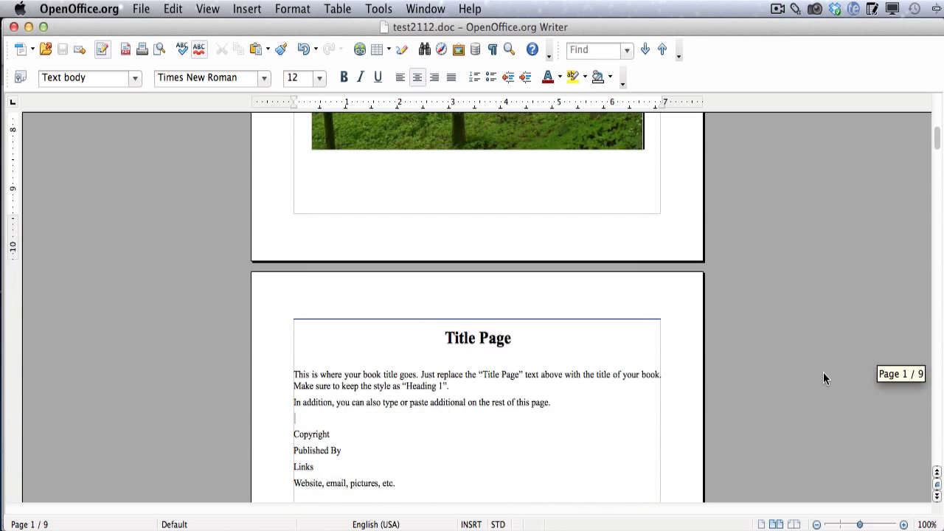
scroll(824, 378, "down", 20)
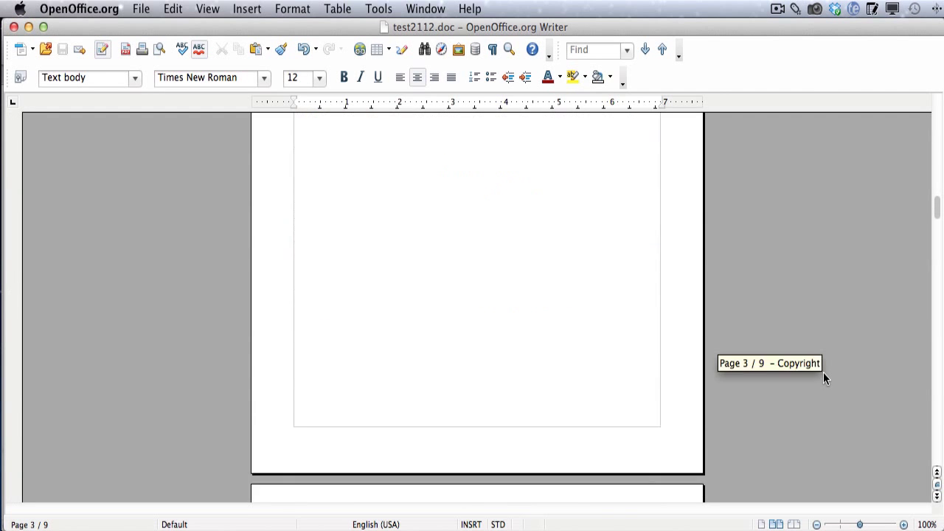
scroll(823, 372, "down", 15)
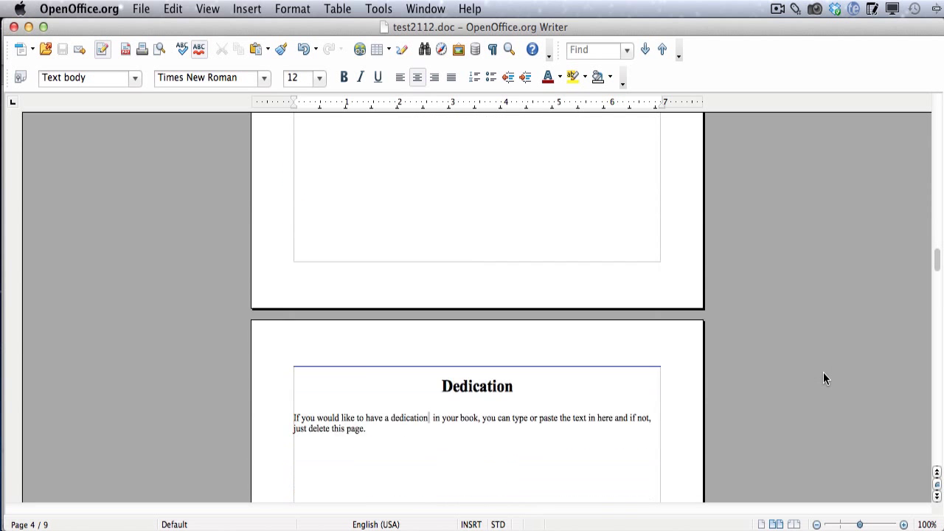
scroll(823, 371, "down", 15)
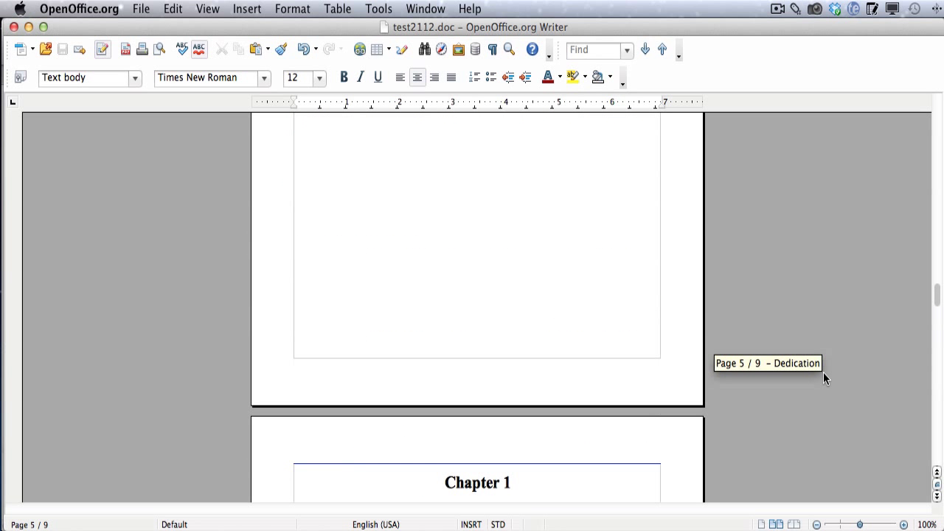
scroll(823, 377, "down", 4)
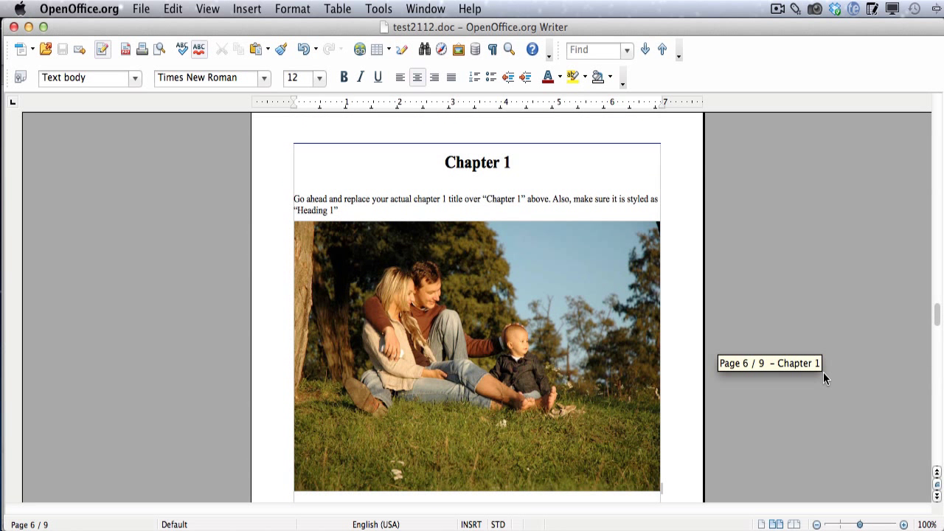
scroll(823, 376, "down", 1)
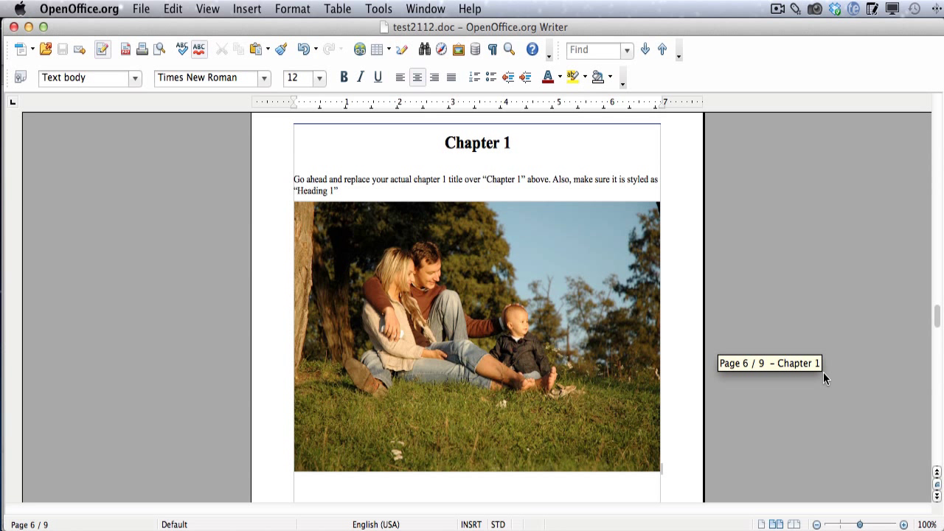
scroll(823, 372, "down", 2)
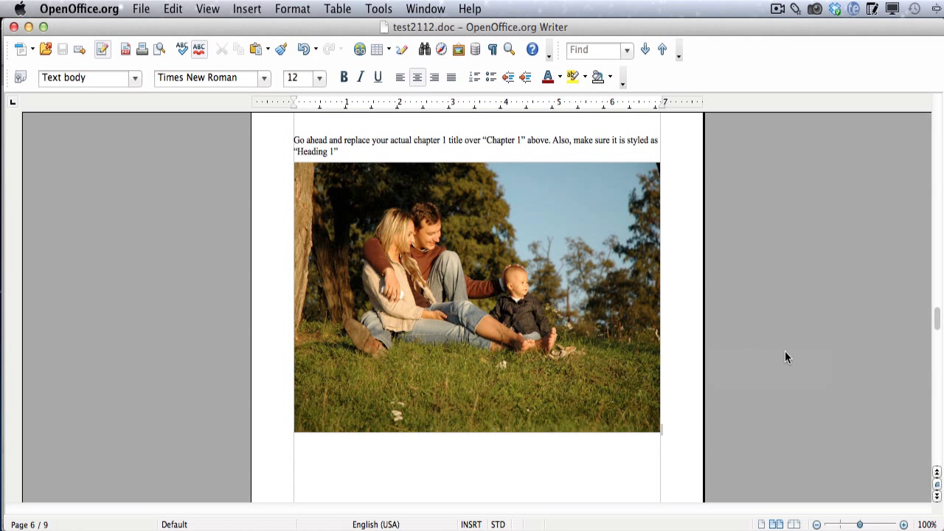
scroll(786, 351, "up", 3)
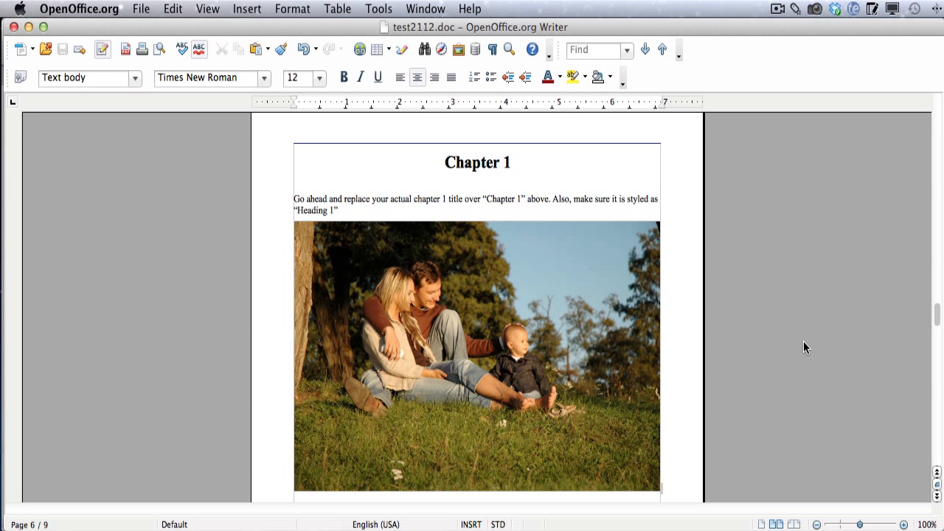
Scroll down through the Chapter 2 page to the About The Author page
scroll(804, 343, "down", 2)
scroll(804, 346, "down", 15)
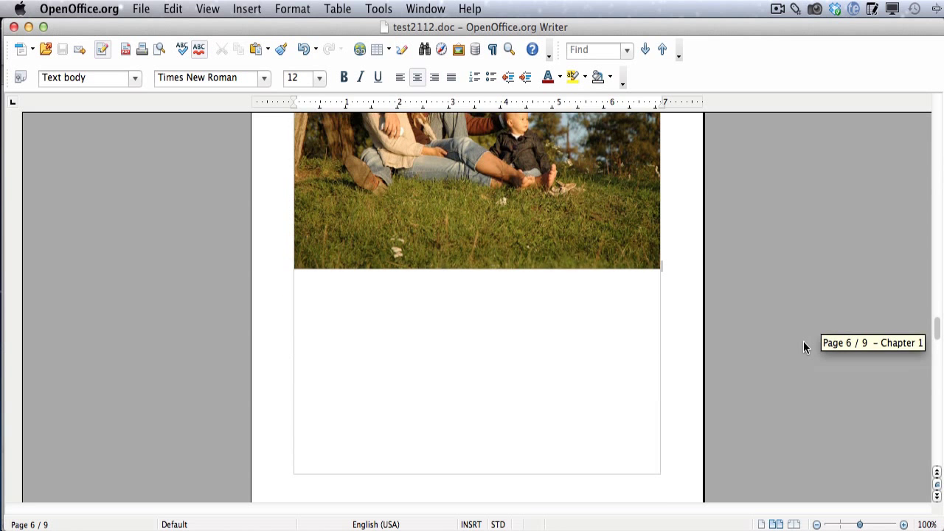
scroll(804, 347, "down", 6)
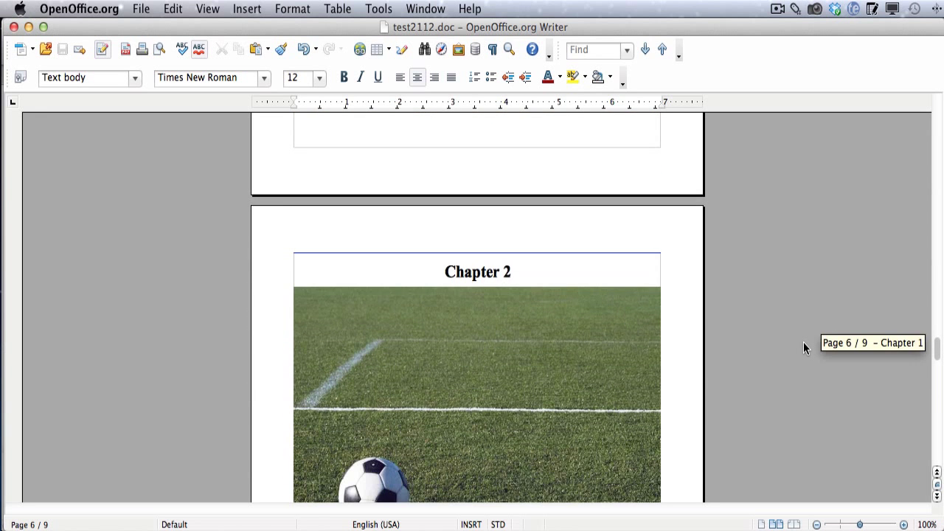
scroll(804, 348, "down", 3)
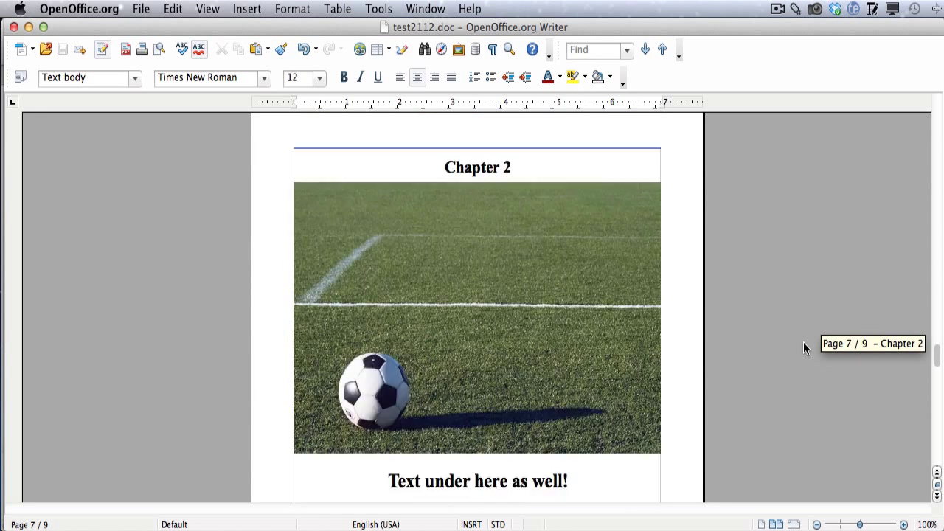
scroll(804, 347, "down", 1)
scroll(804, 347, "down", 1)
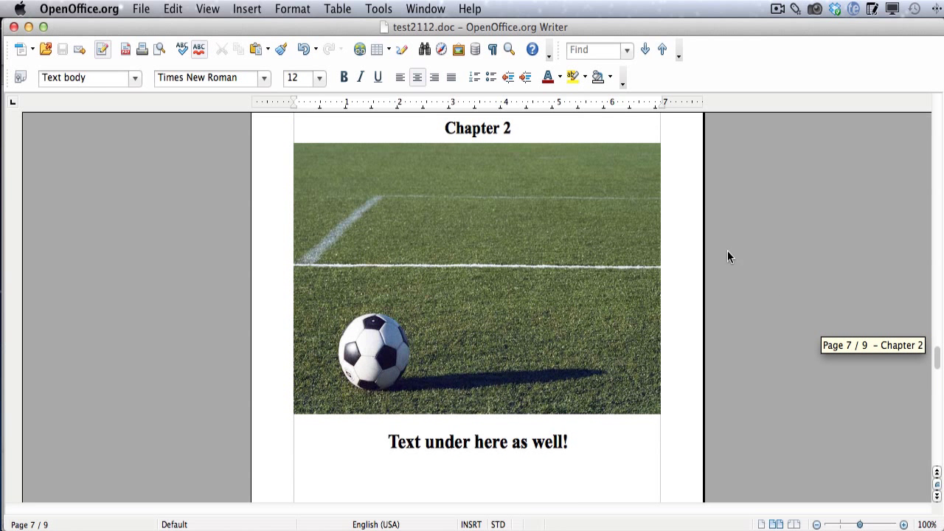
scroll(610, 266, "down", 3)
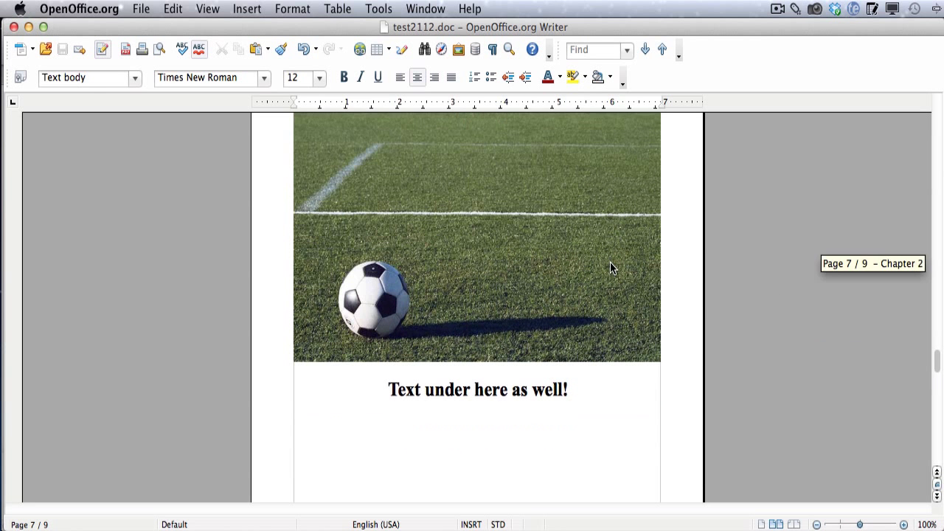
scroll(651, 356, "down", 2)
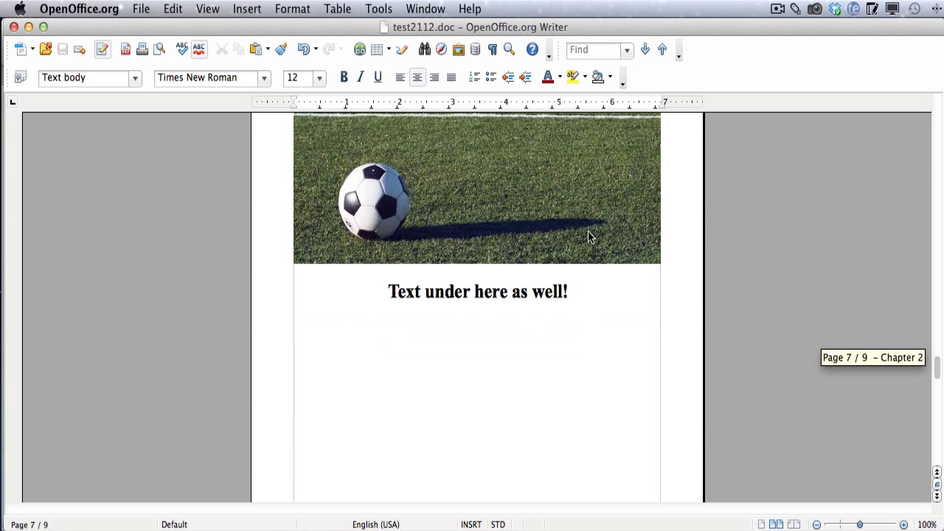
scroll(626, 275, "down", 12)
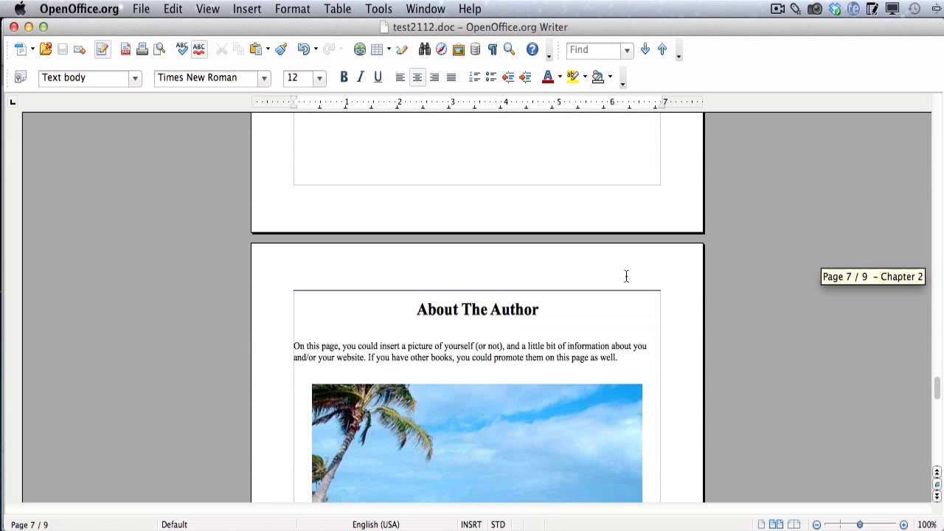
scroll(569, 236, "down", 2)
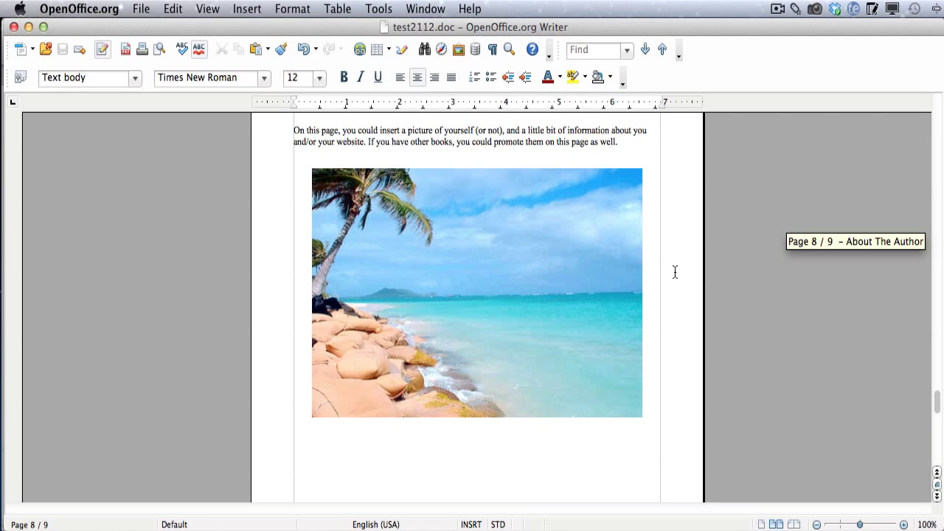
Scroll back up to the bottom of the Dedication page on page 5
scroll(697, 279, "up", 4)
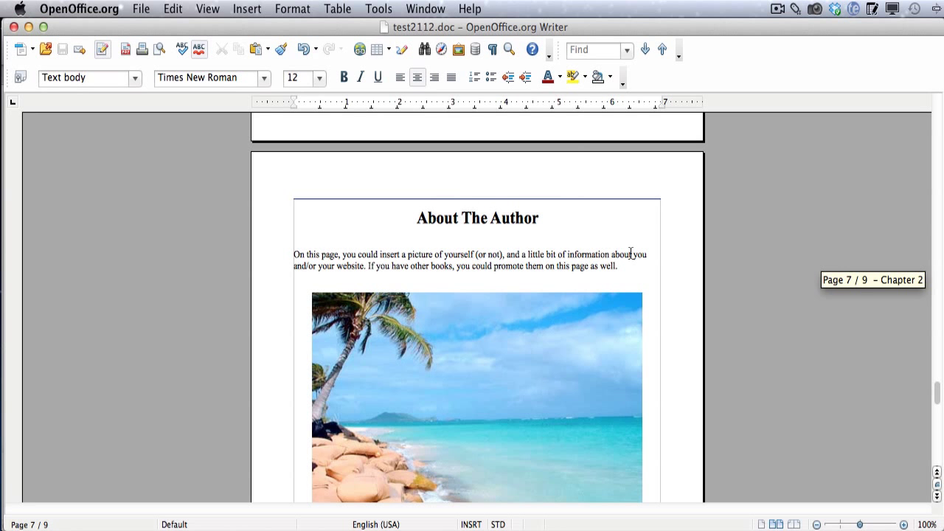
scroll(632, 253, "down", 10)
scroll(632, 254, "up", 10)
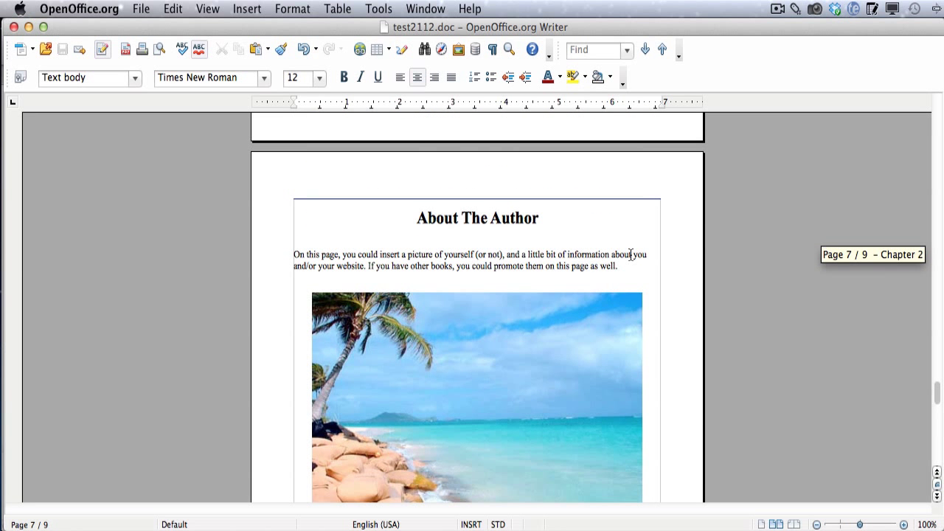
scroll(630, 254, "up", 8)
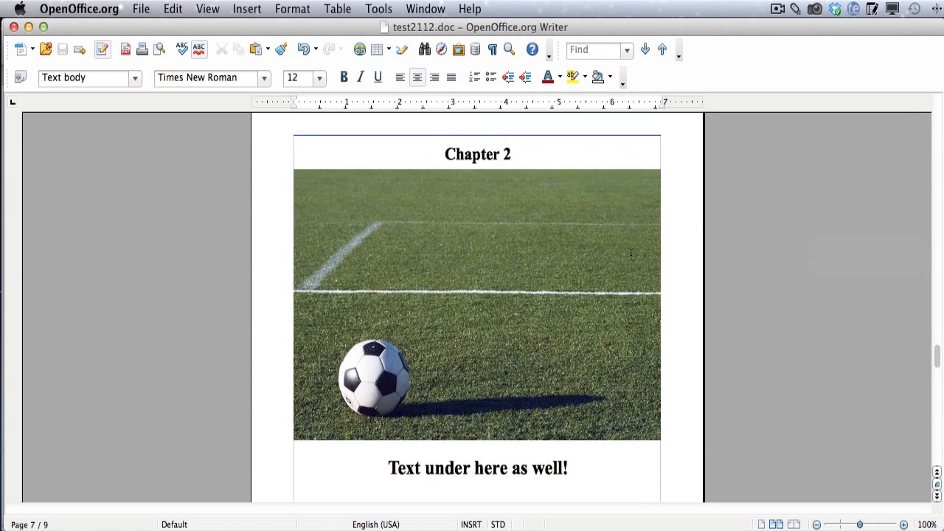
scroll(631, 254, "up", 10)
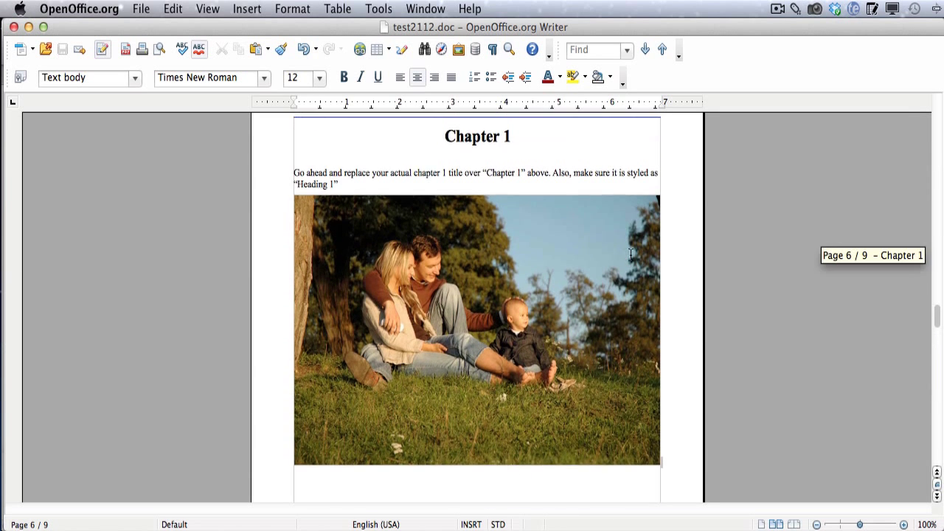
scroll(630, 255, "up", 10)
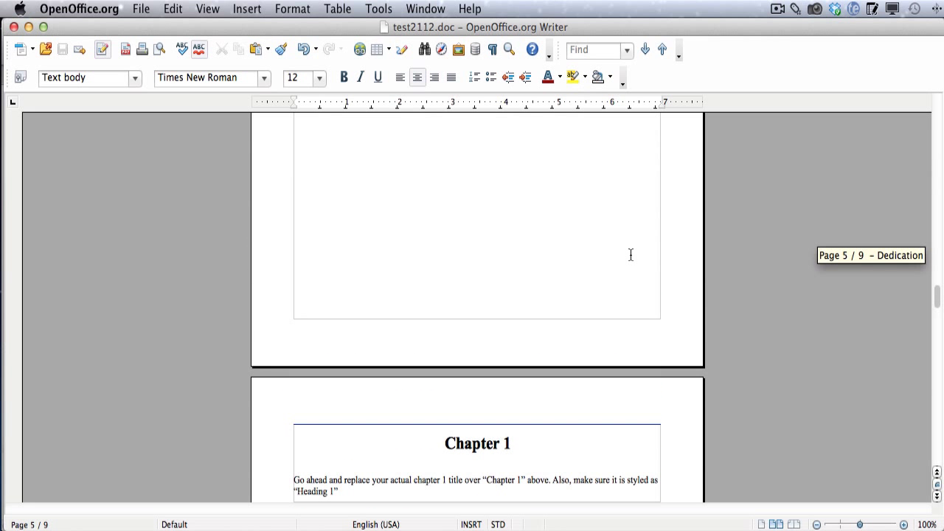
scroll(630, 254, "up", 3)
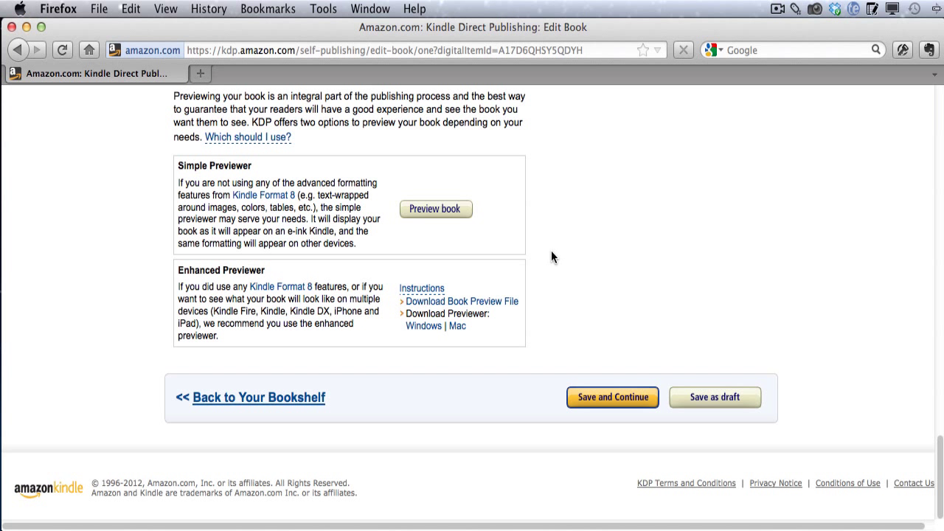
Open the uploaded book in the KDP Simple Previewer
left_click(458, 211)
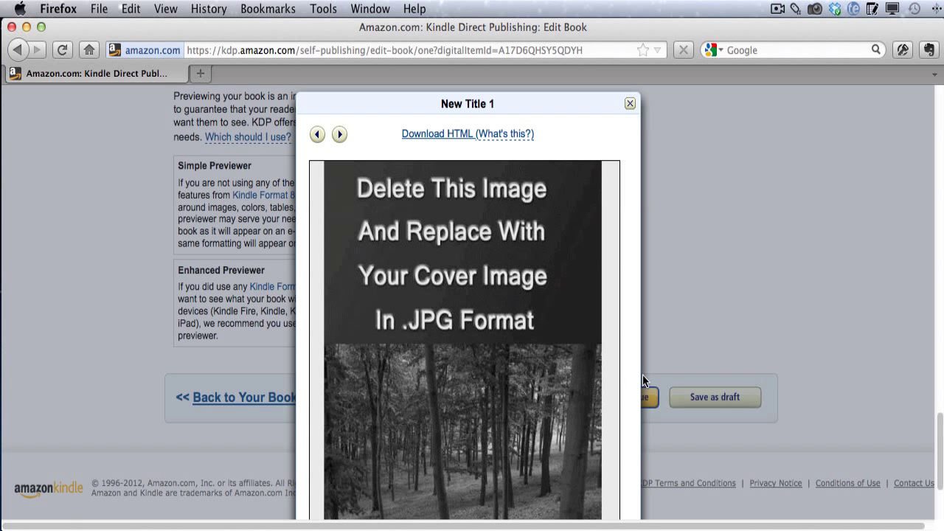
scroll(694, 357, "down", 4)
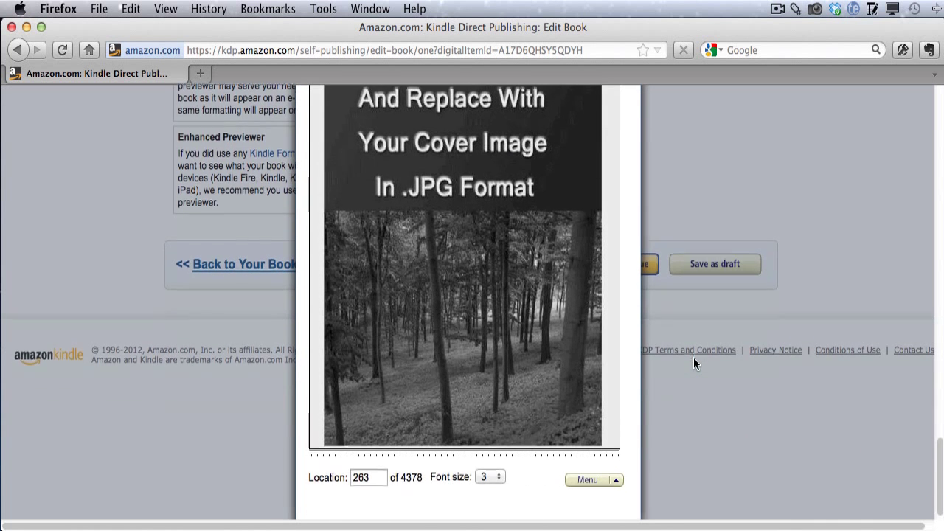
scroll(693, 357, "up", 2)
scroll(585, 214, "down", 2)
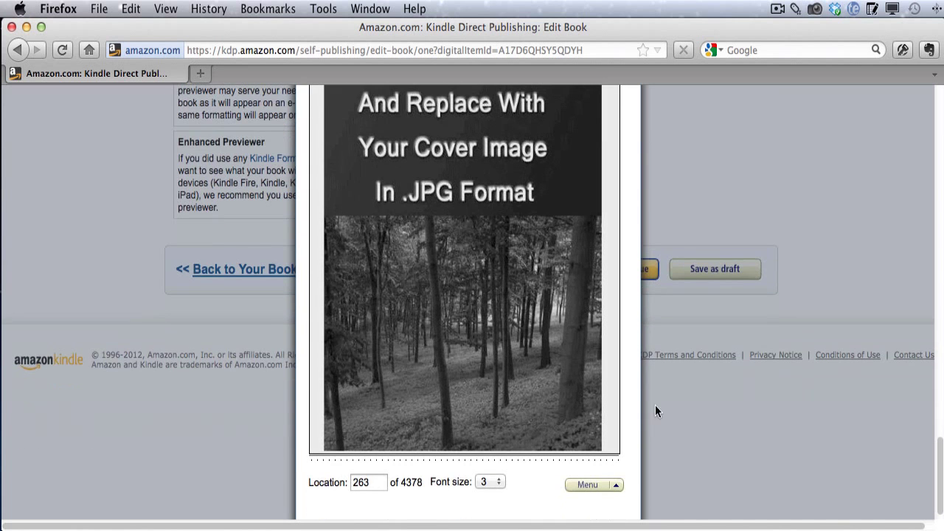
scroll(518, 215, "up", 2)
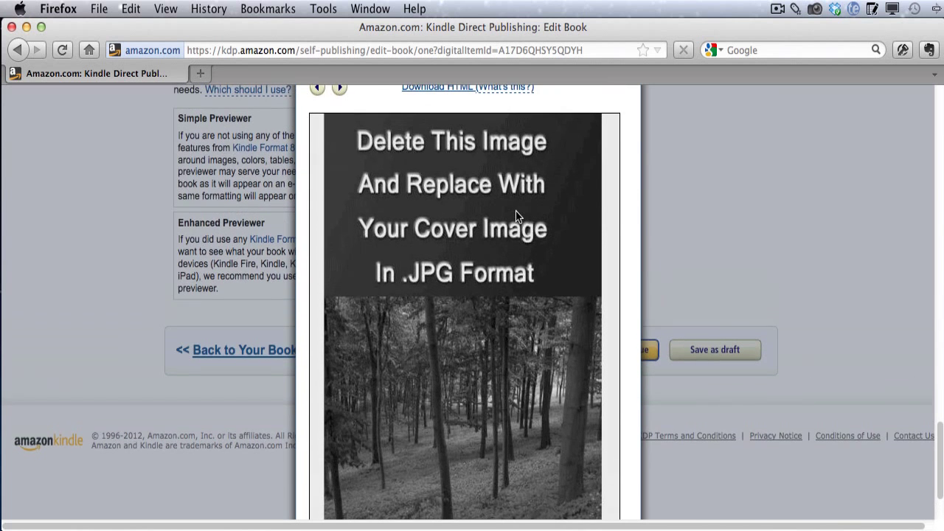
Page the preview forward past Copyright, Contents and Dedication to the Chapter 1 photo page
left_click(340, 89)
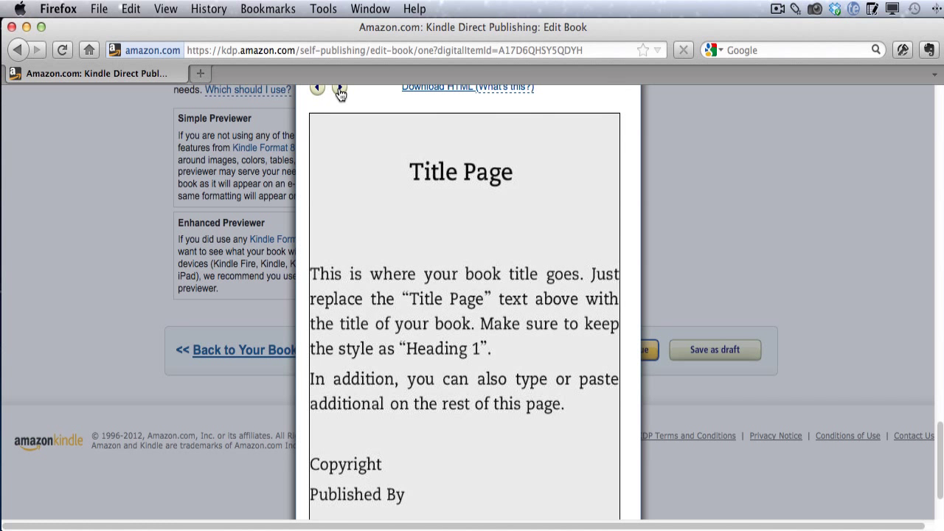
left_click(340, 89)
left_click(340, 89)
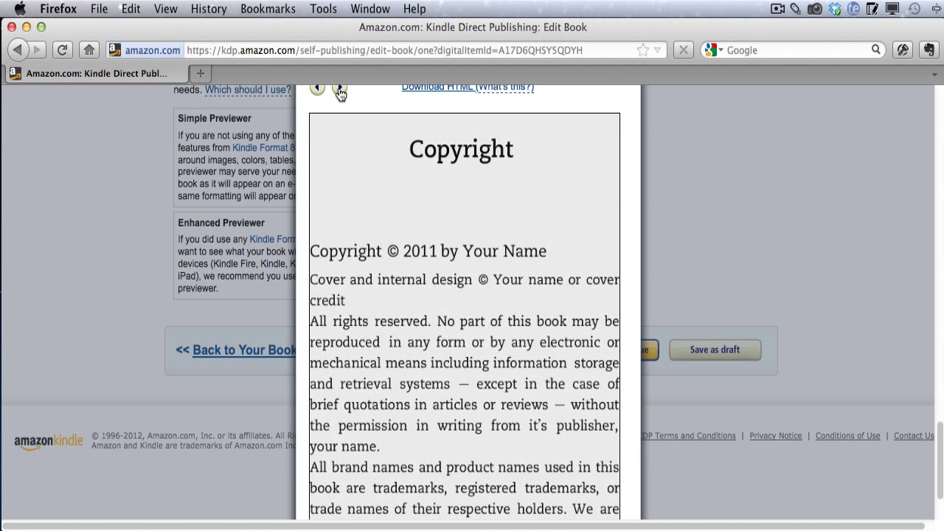
left_click(340, 89)
left_click(340, 89)
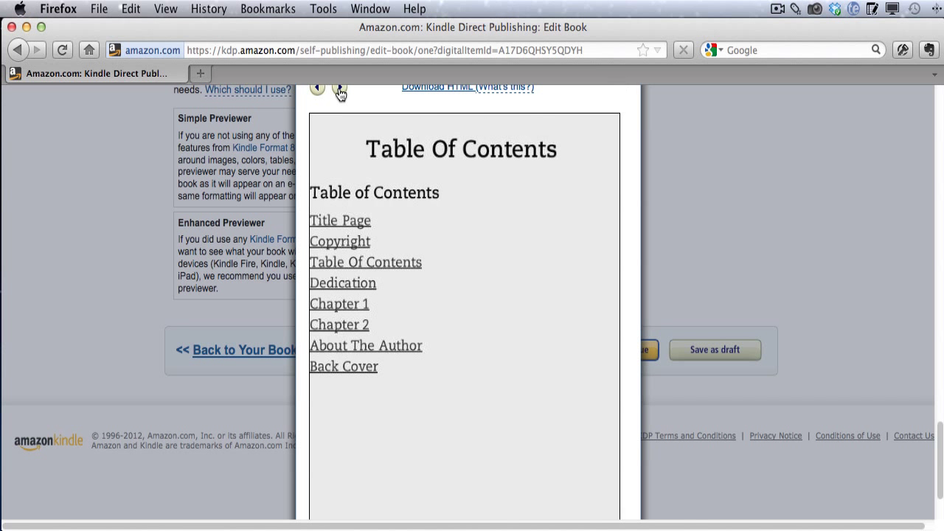
left_click(340, 89)
left_click(340, 89)
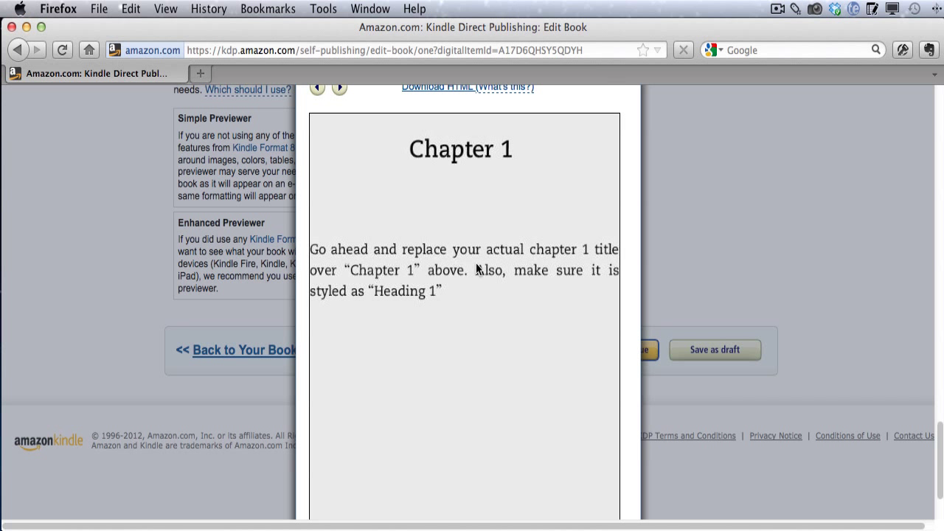
scroll(481, 267, "down", 1)
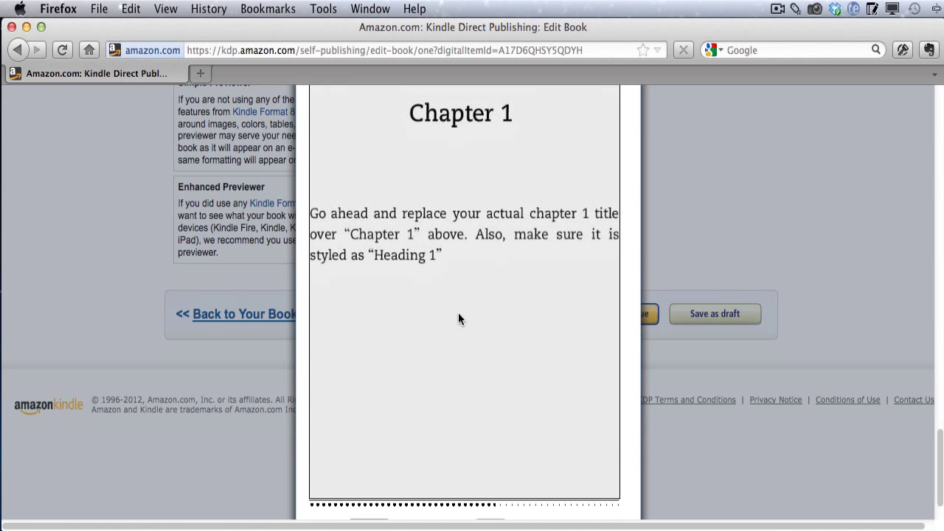
scroll(462, 318, "up", 2)
scroll(462, 319, "down", 1)
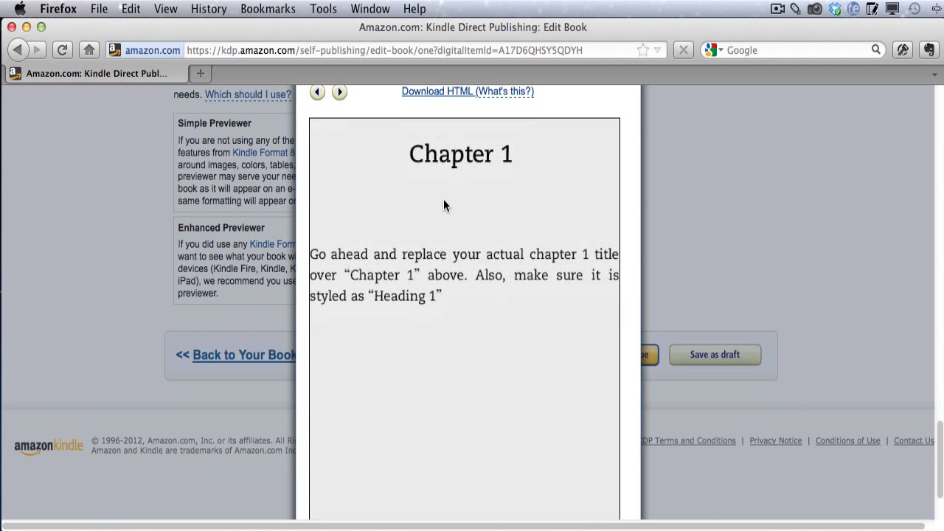
left_click(340, 92)
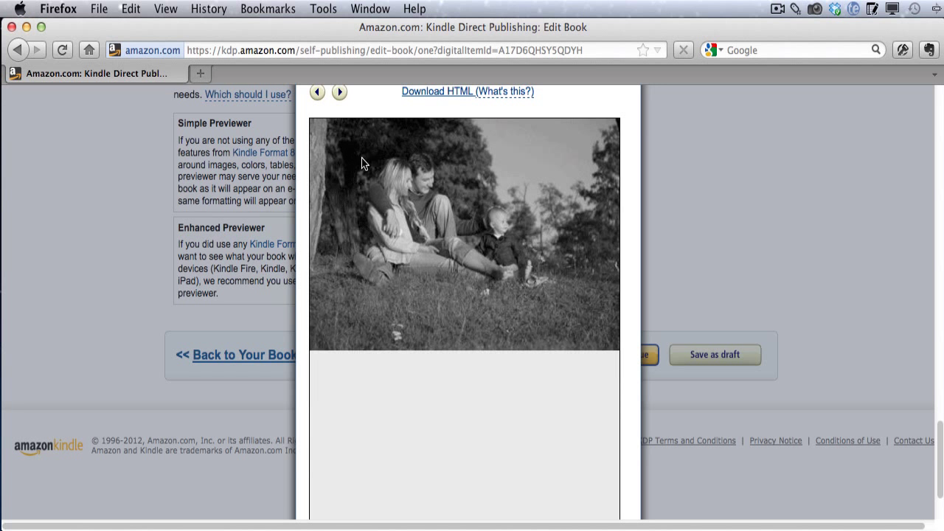
scroll(472, 332, "down", 3)
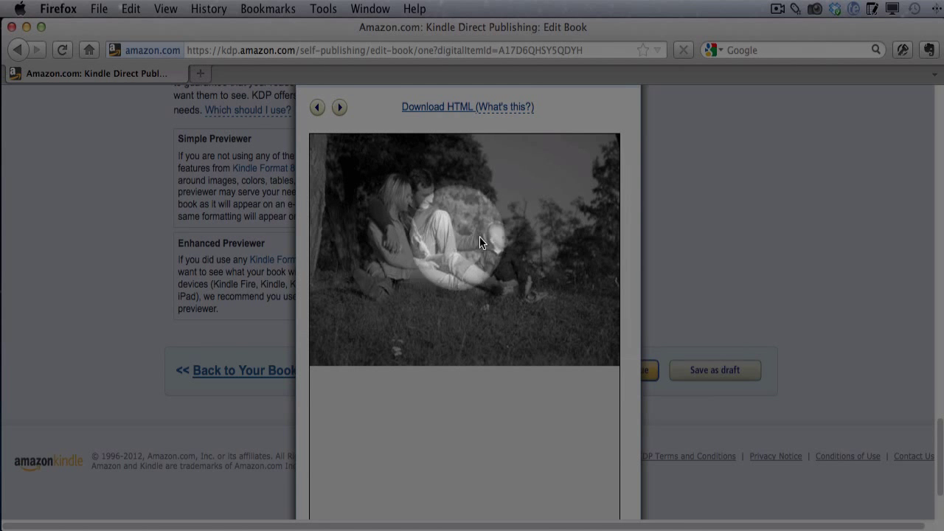
scroll(519, 235, "down", 3)
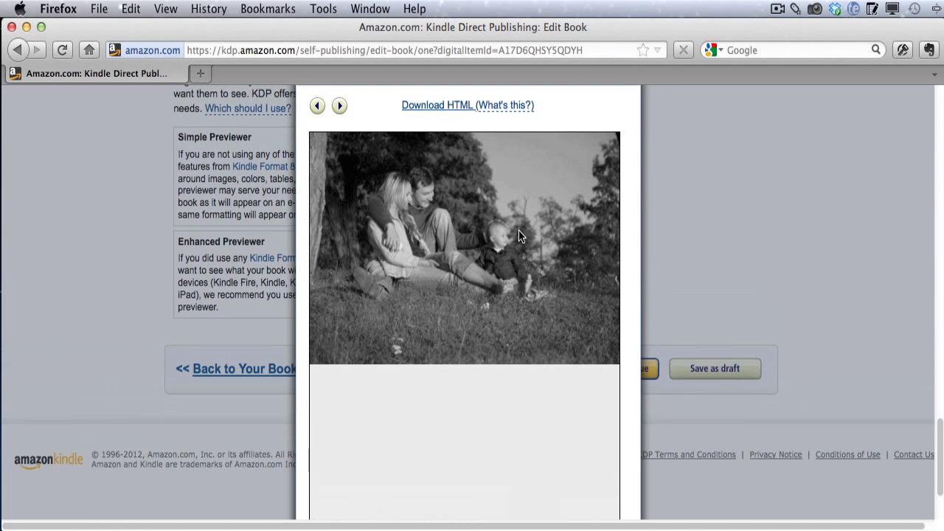
Inspect the Chapter 2 football photo page in the preview, then advance to About The Author
left_click(340, 107)
scroll(502, 225, "down", 2)
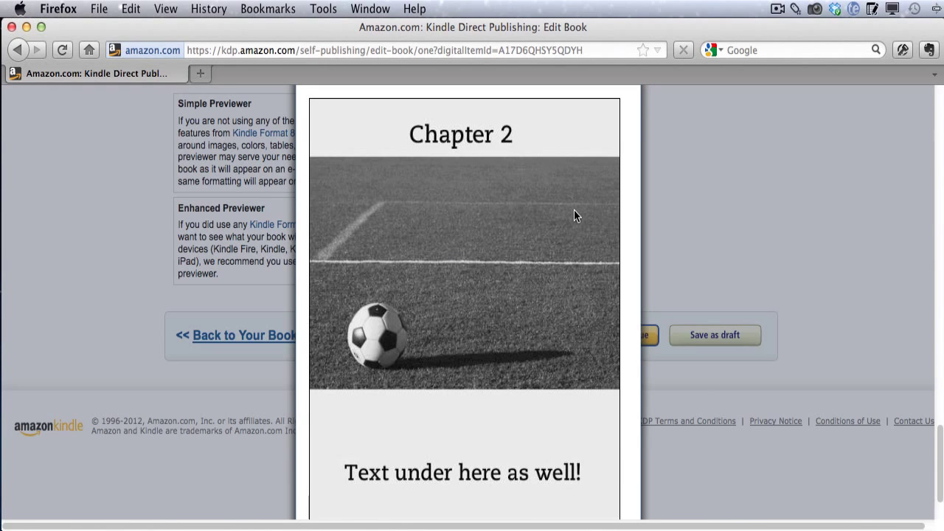
scroll(575, 215, "down", 1)
scroll(569, 185, "up", 2)
scroll(550, 332, "down", 3)
scroll(581, 390, "up", 2)
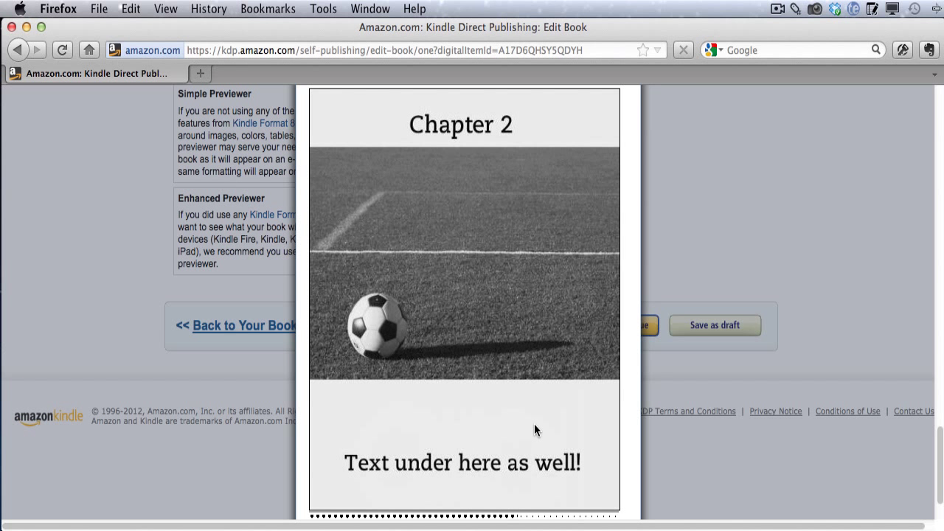
scroll(535, 425, "up", 1)
left_click(340, 96)
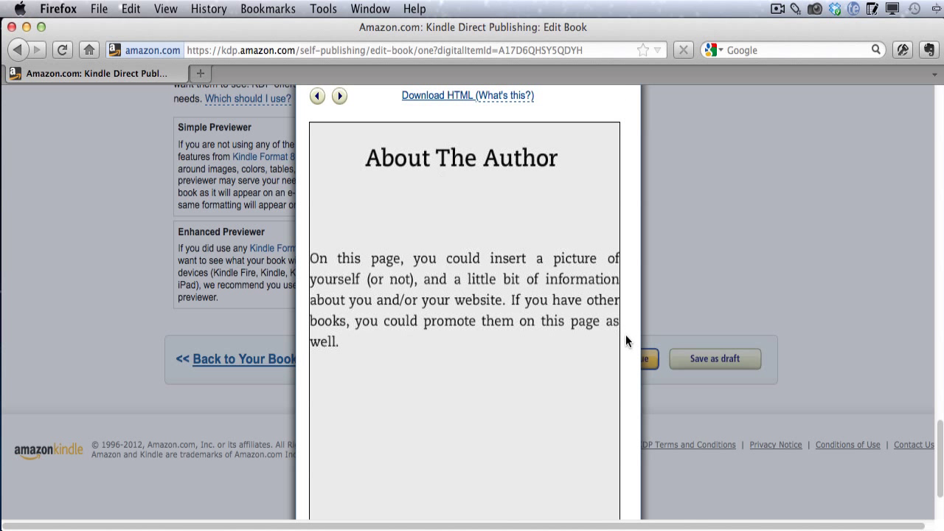
Page from About The Author to the beach photo, step back once, then forward again
left_click(340, 98)
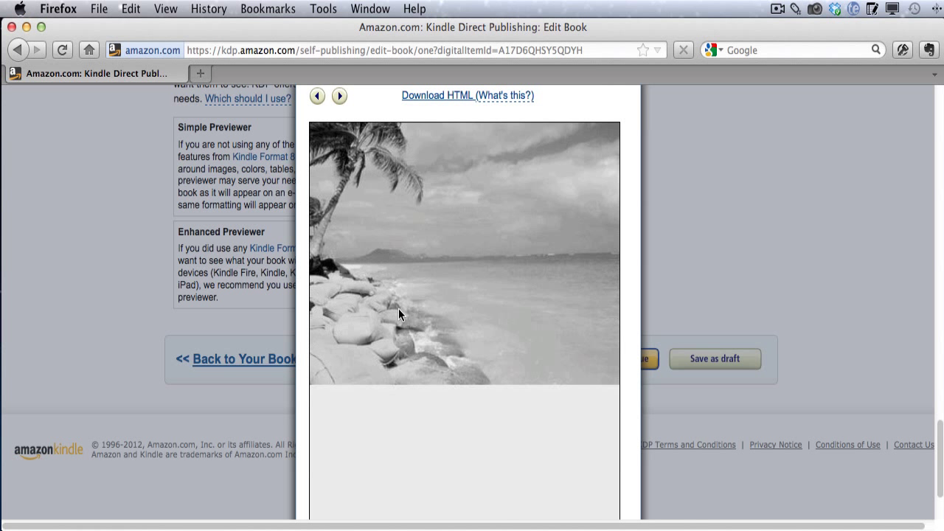
left_click(317, 96)
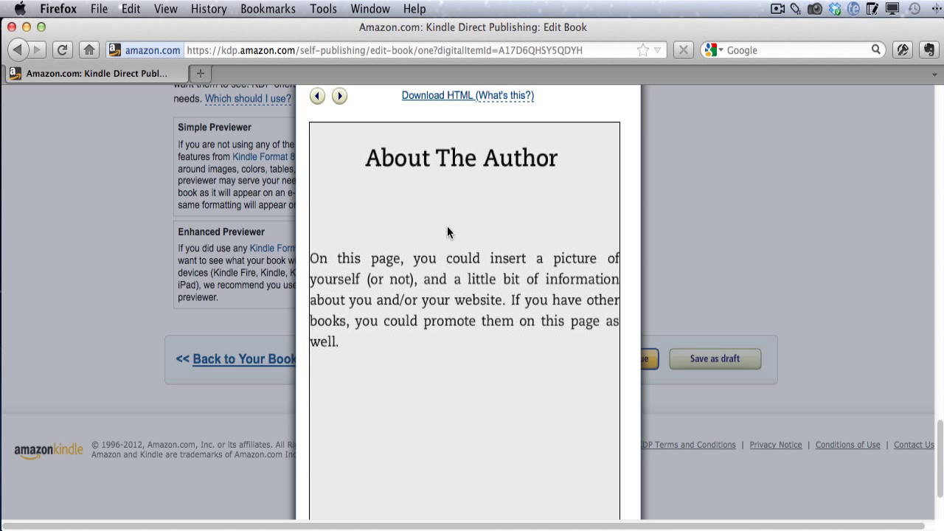
left_click(340, 95)
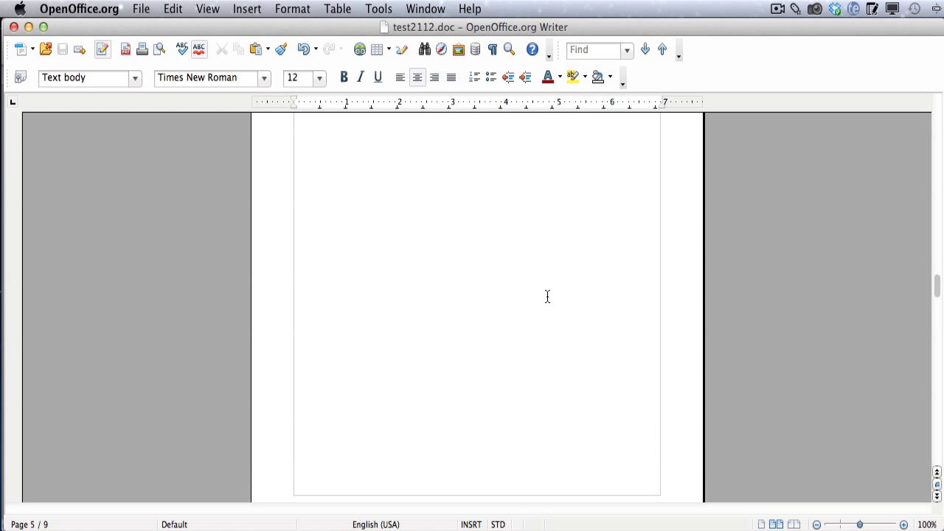
In Writer, scroll from the Copyright page down to About The Author, then back up to page 3
scroll(547, 297, "up", 15)
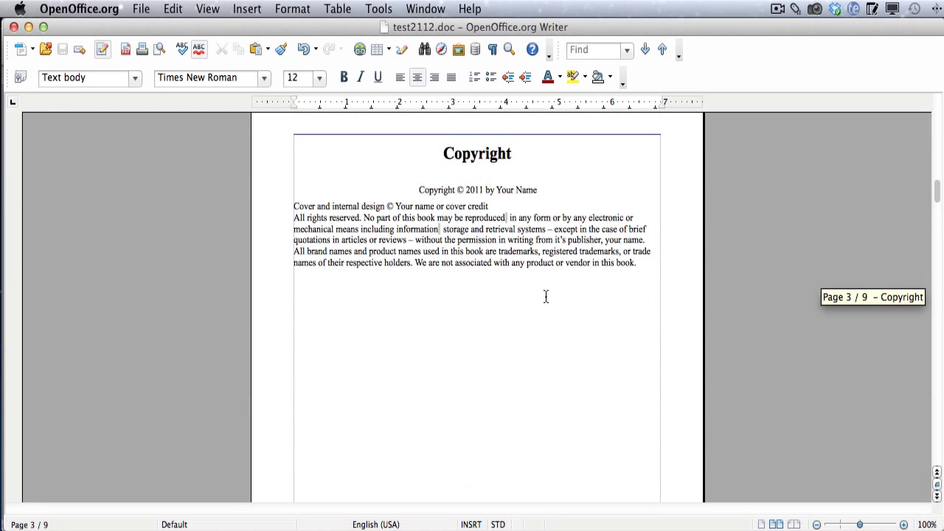
scroll(545, 296, "down", 20)
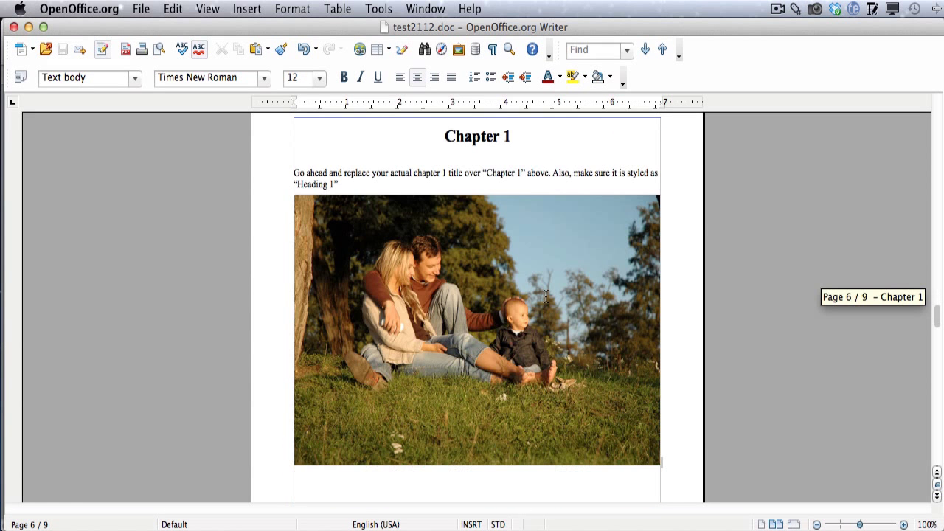
scroll(546, 296, "down", 10)
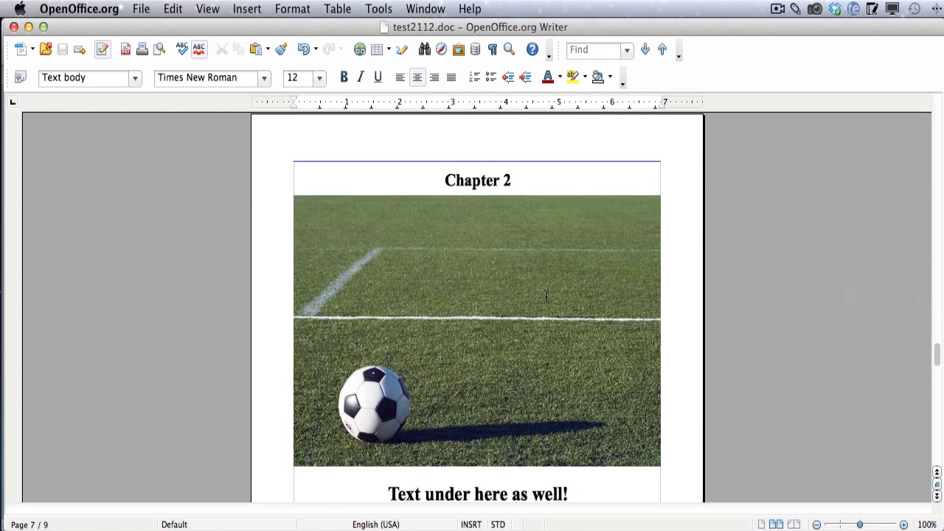
scroll(546, 297, "down", 1)
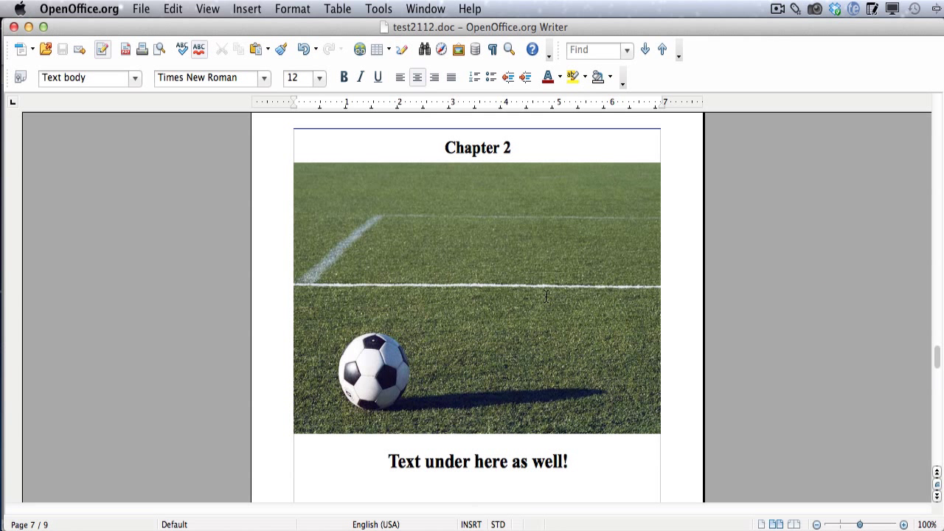
scroll(546, 297, "down", 2)
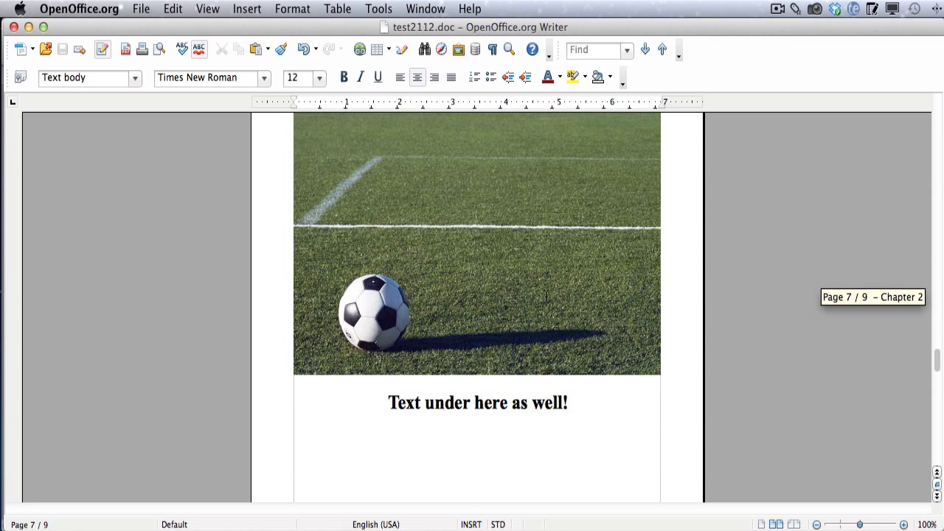
scroll(546, 296, "down", 20)
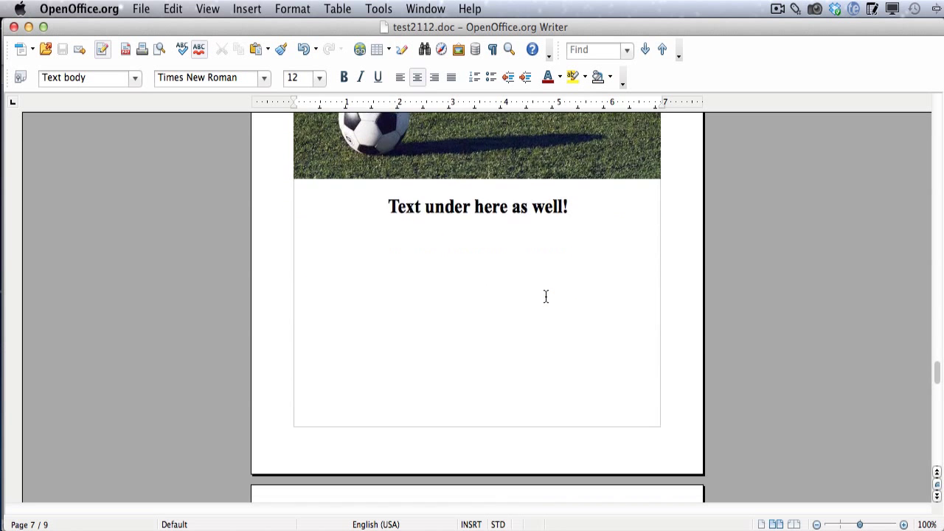
scroll(546, 297, "down", 3)
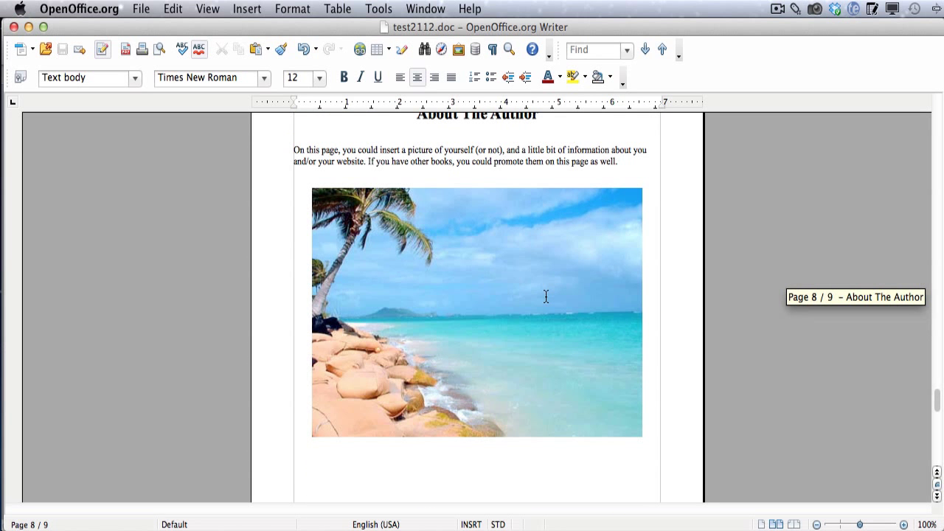
scroll(546, 296, "down", 1)
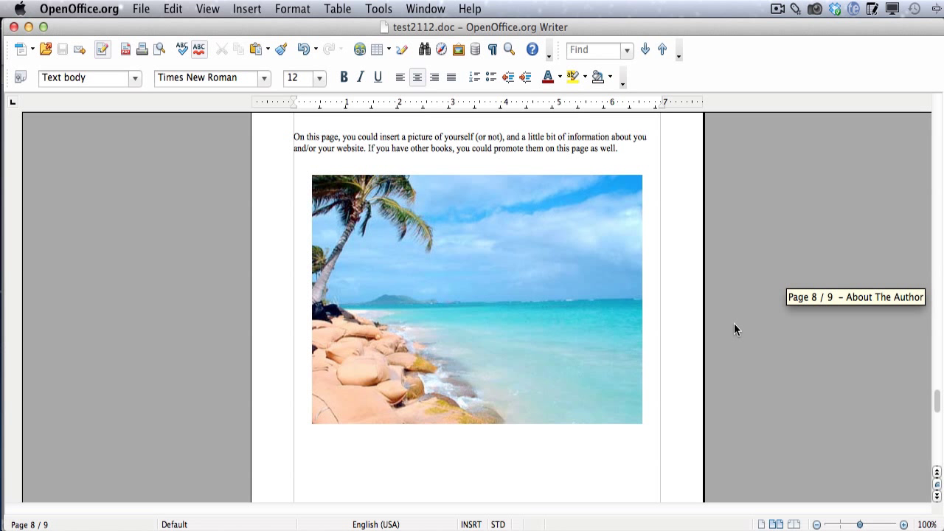
scroll(735, 323, "down", 5)
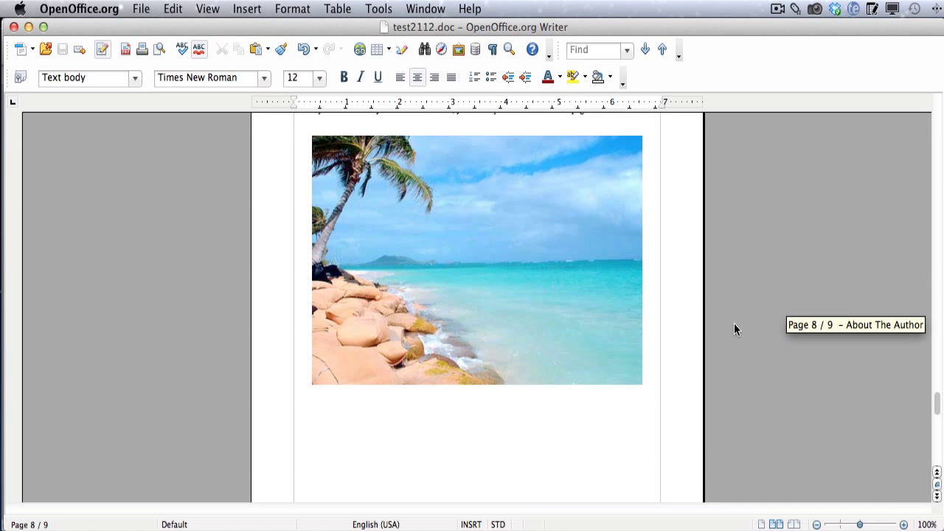
scroll(735, 324, "up", 5)
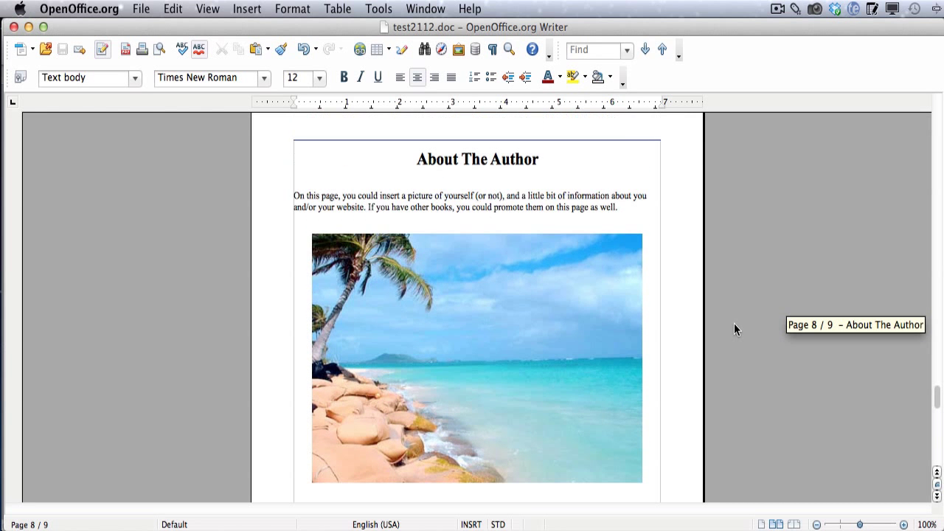
scroll(735, 324, "up", 10)
scroll(734, 322, "up", 20)
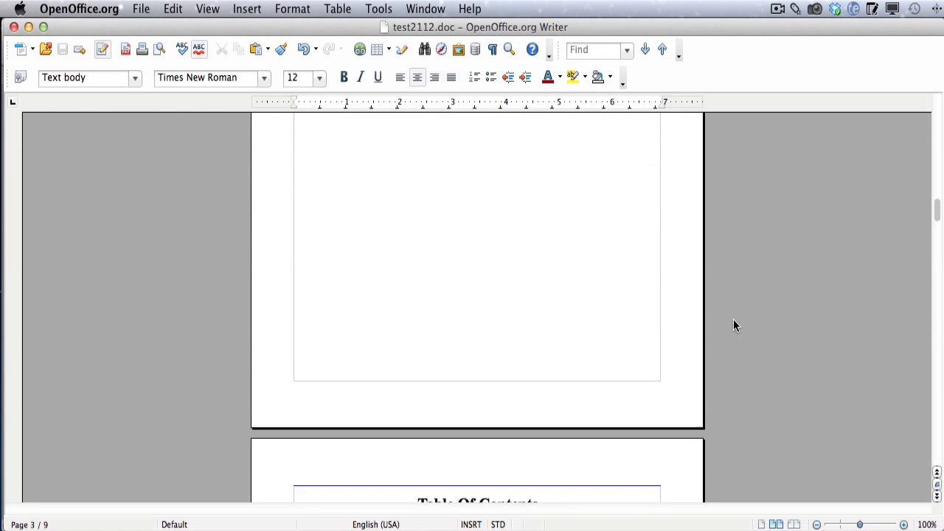
scroll(733, 325, "up", 8)
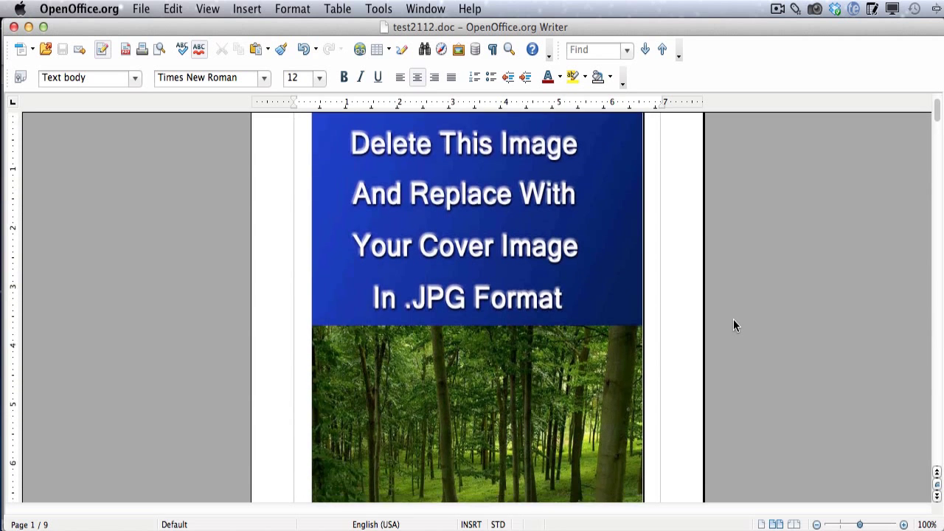
scroll(733, 325, "down", 20)
scroll(733, 324, "down", 20)
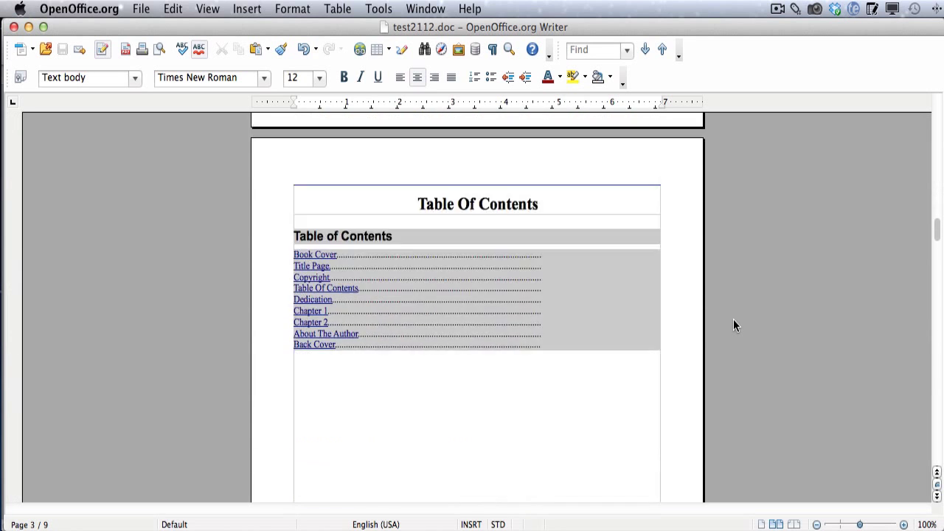
scroll(733, 325, "down", 15)
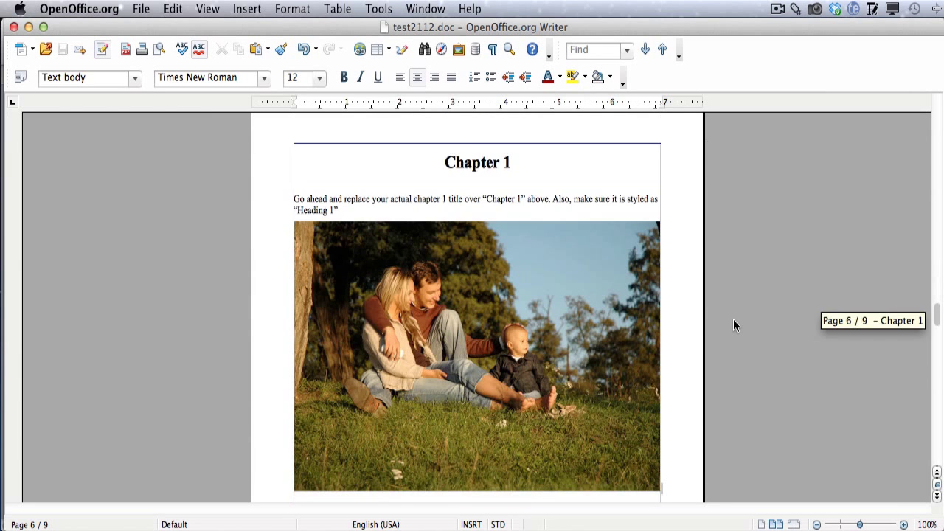
scroll(733, 325, "down", 15)
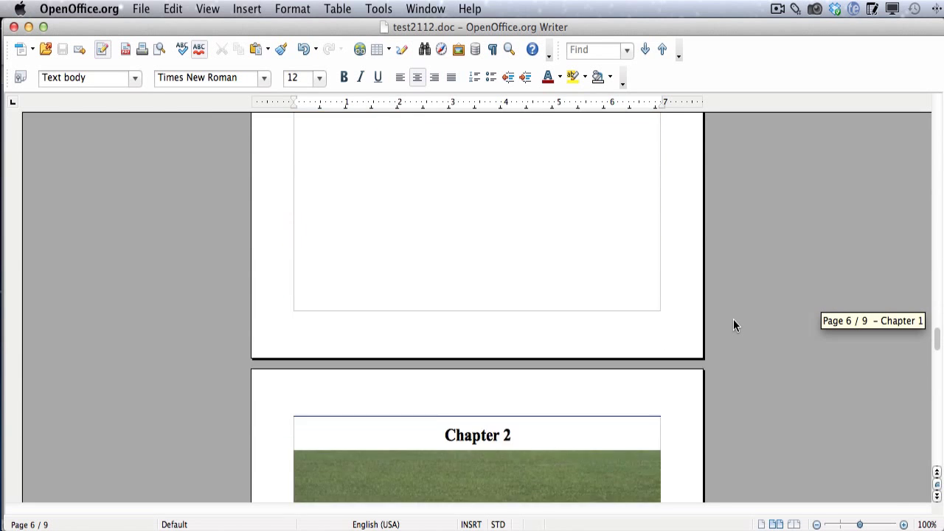
scroll(733, 325, "down", 1)
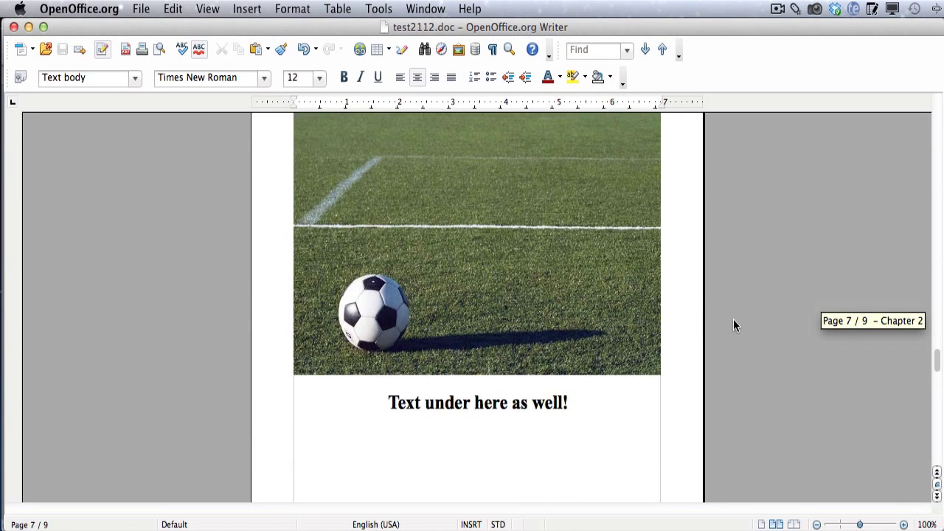
scroll(732, 314, "up", 2)
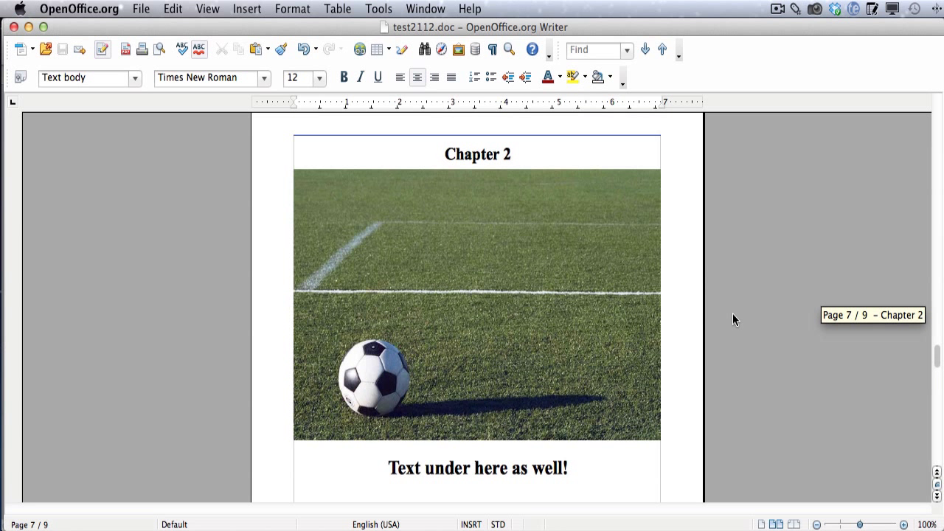